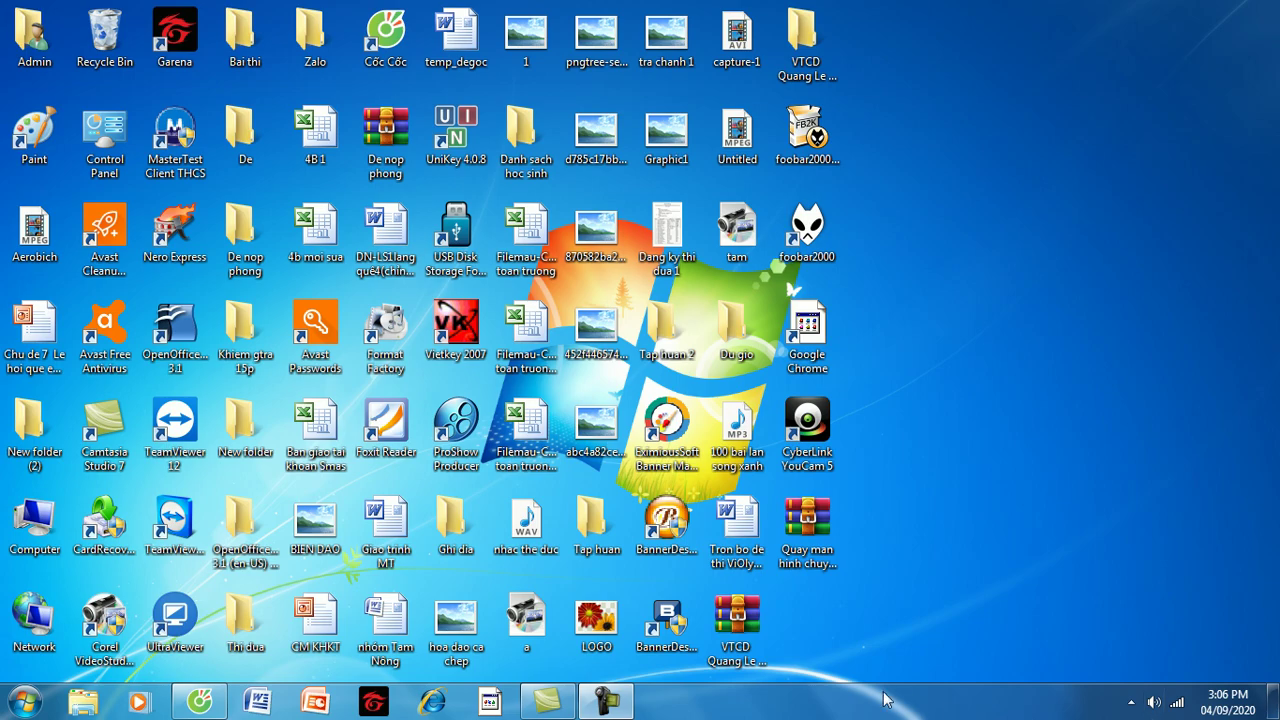
Search 'zoom' in Cốc Cốc and open the Download Center - Zoom page at zoom.us/download.
click(203, 704)
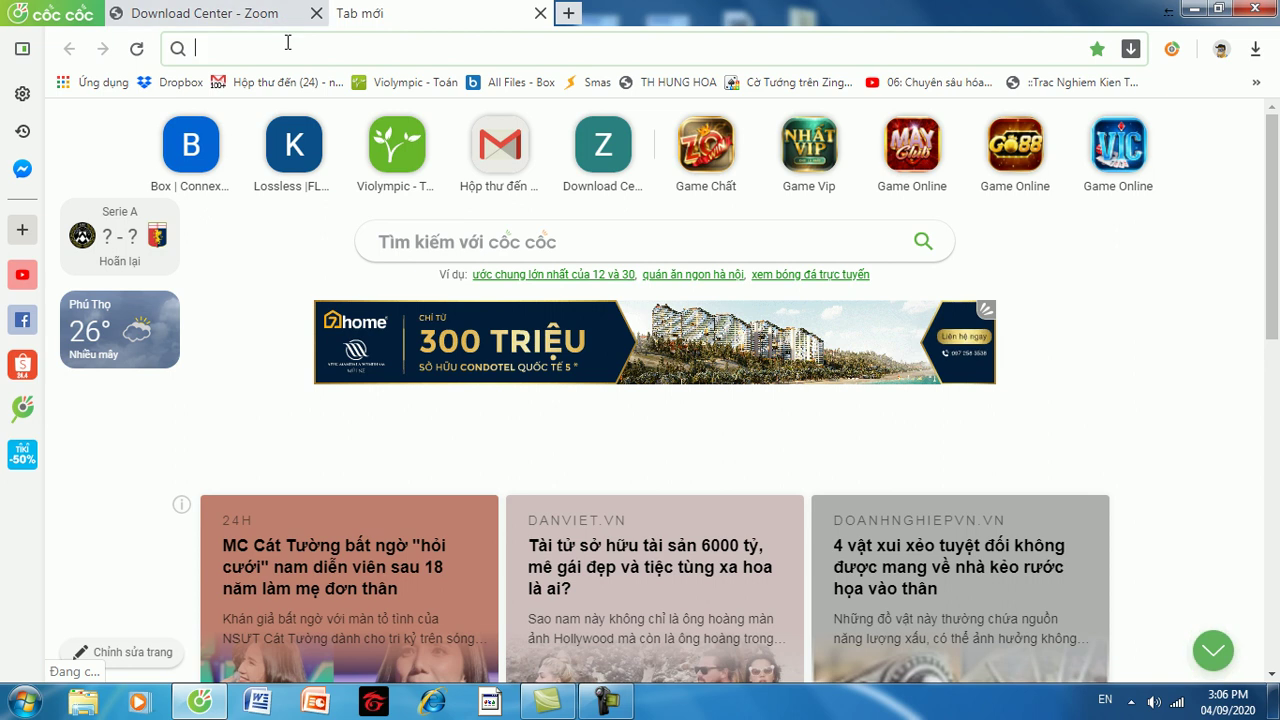
text(zo)
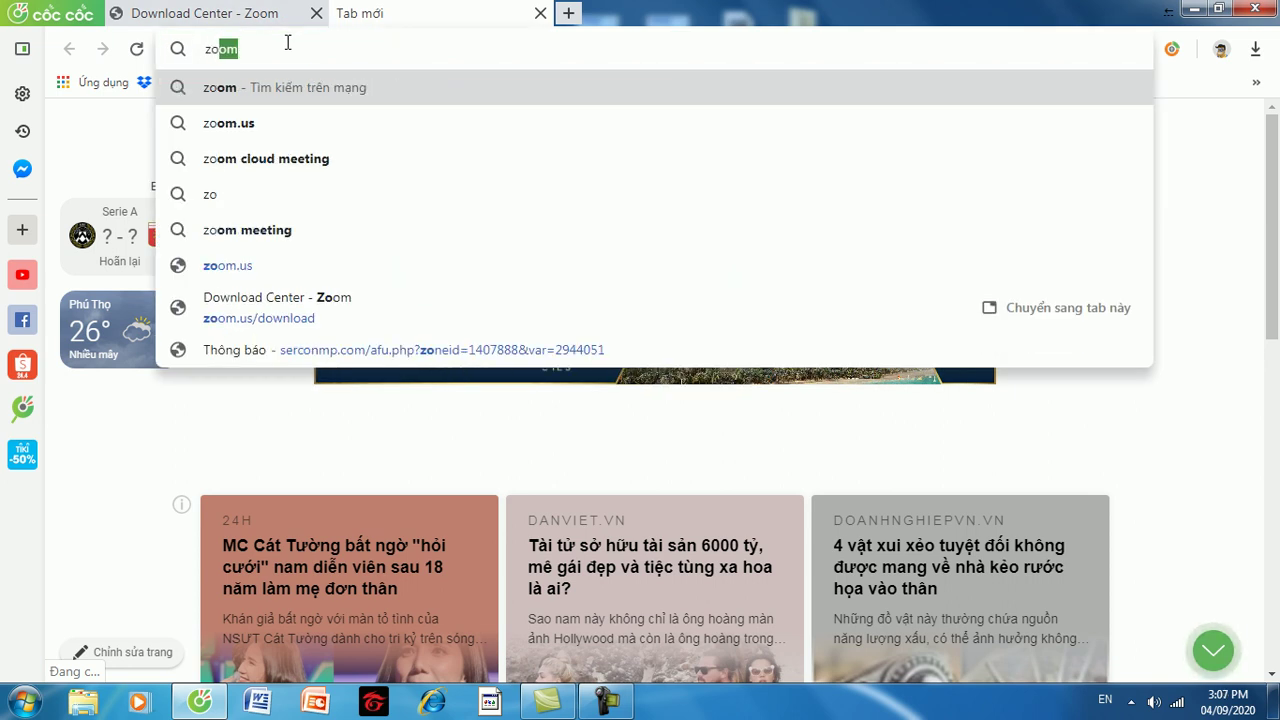
text(om)
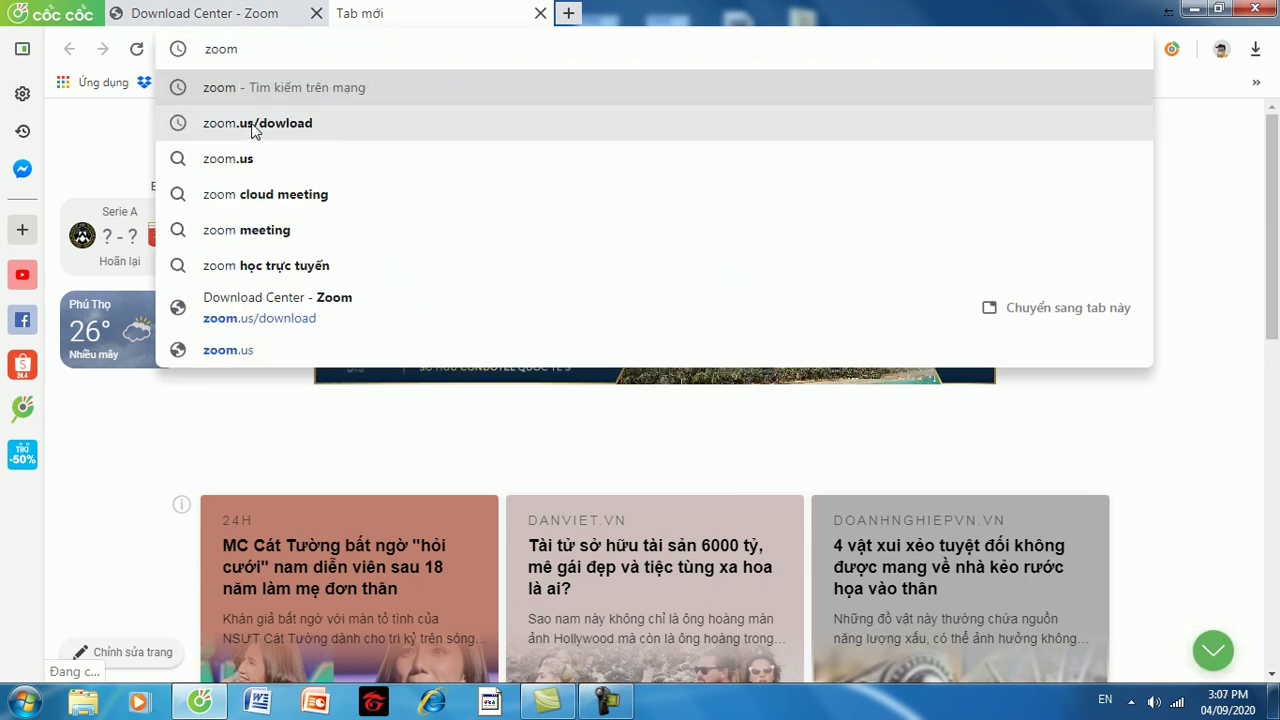
click(252, 130)
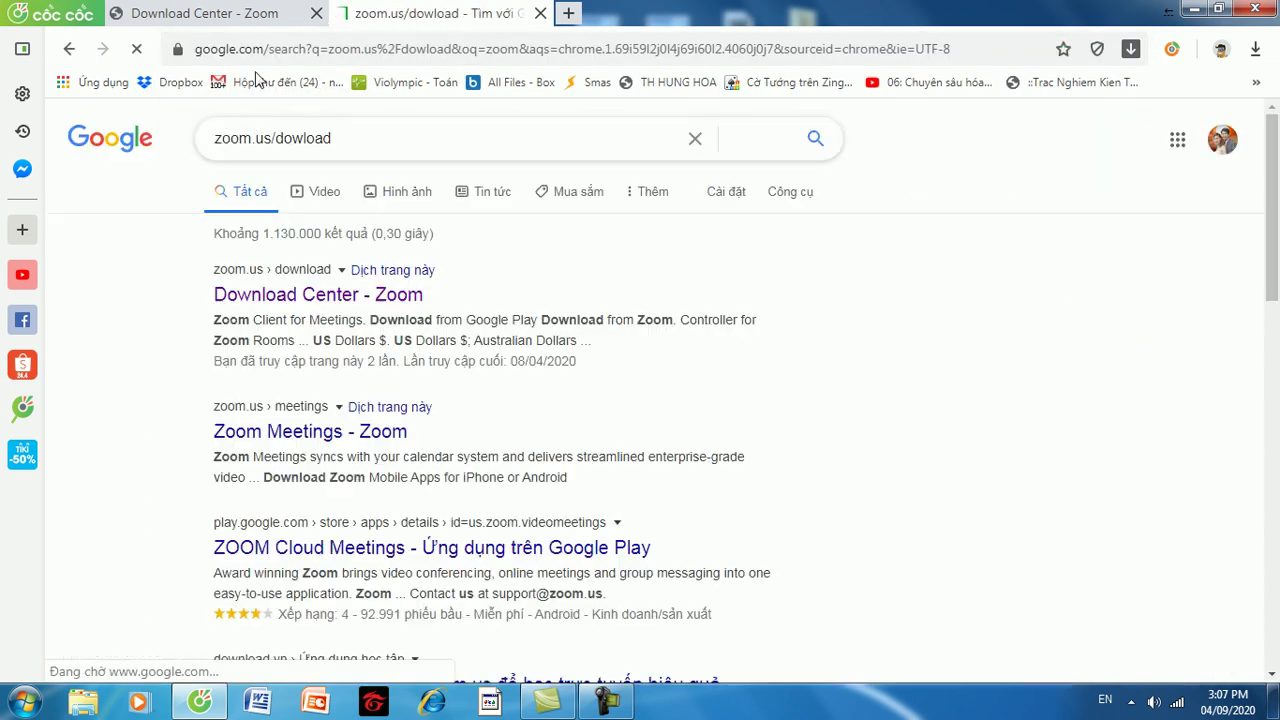
click(260, 304)
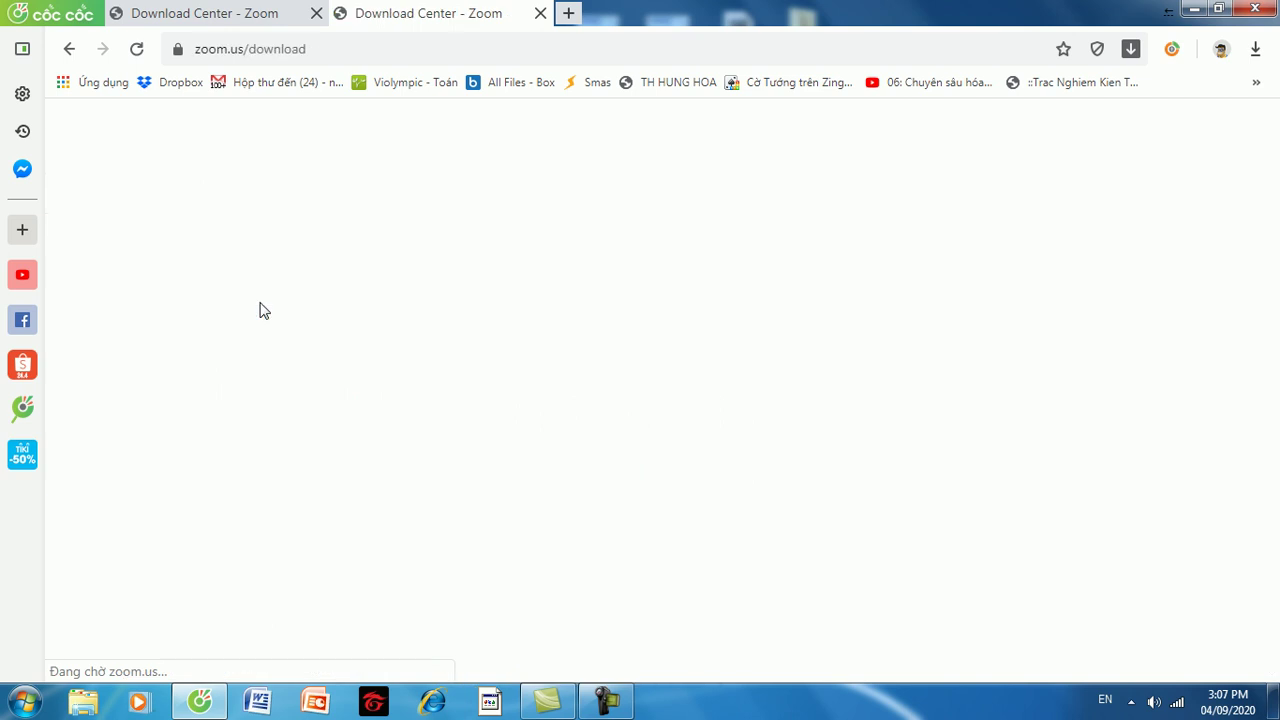
click(240, 13)
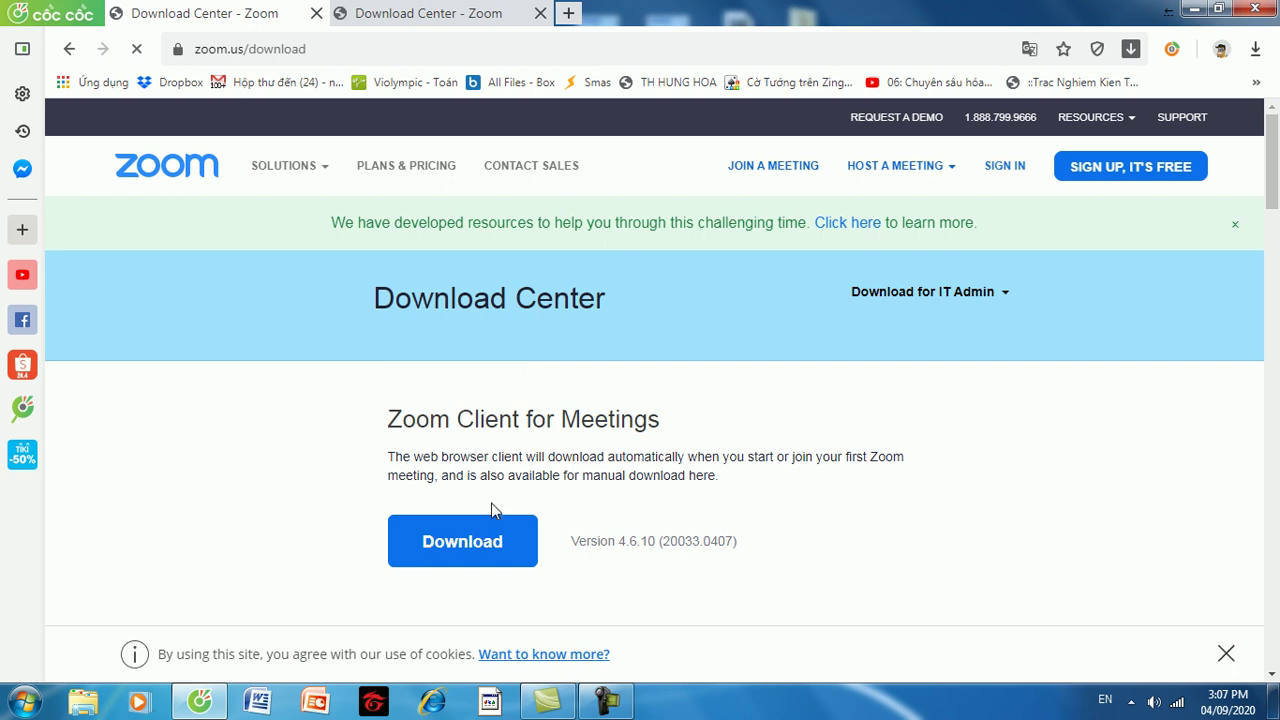
Download the Zoom Client for Meetings installer, ZoomInstaller.exe, and save it to Local Disk (E:).
click(473, 546)
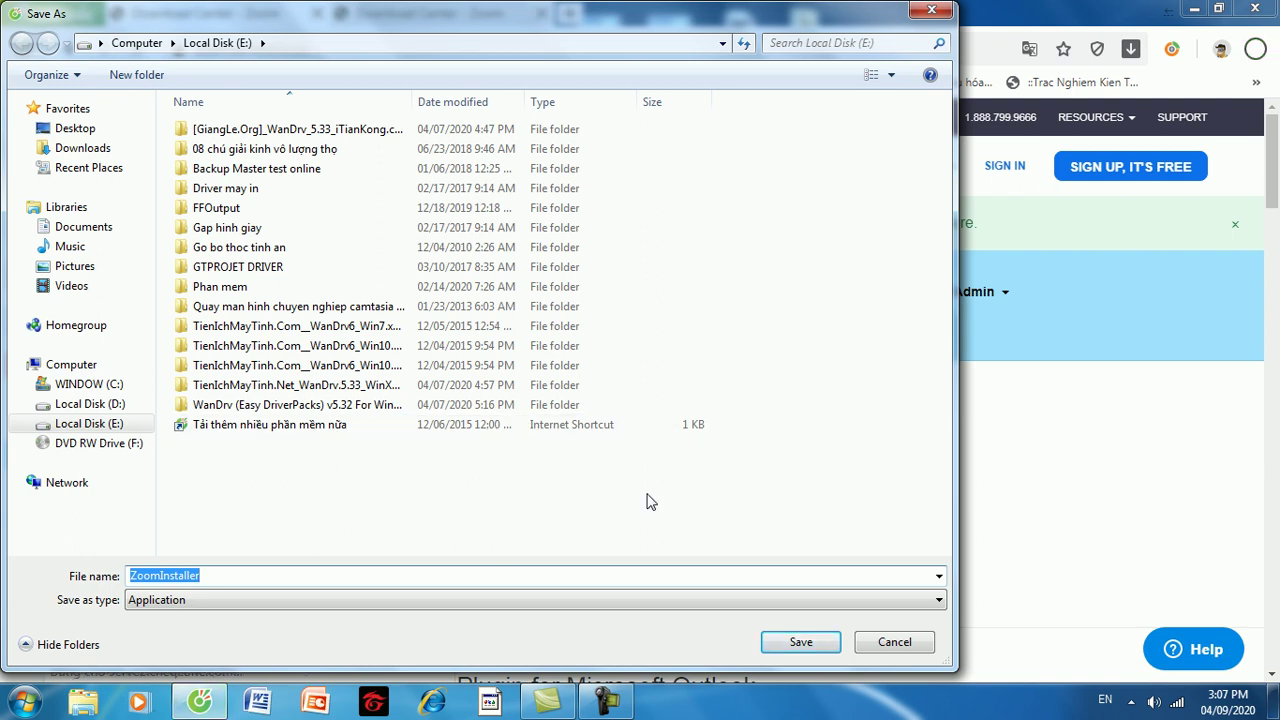
click(803, 642)
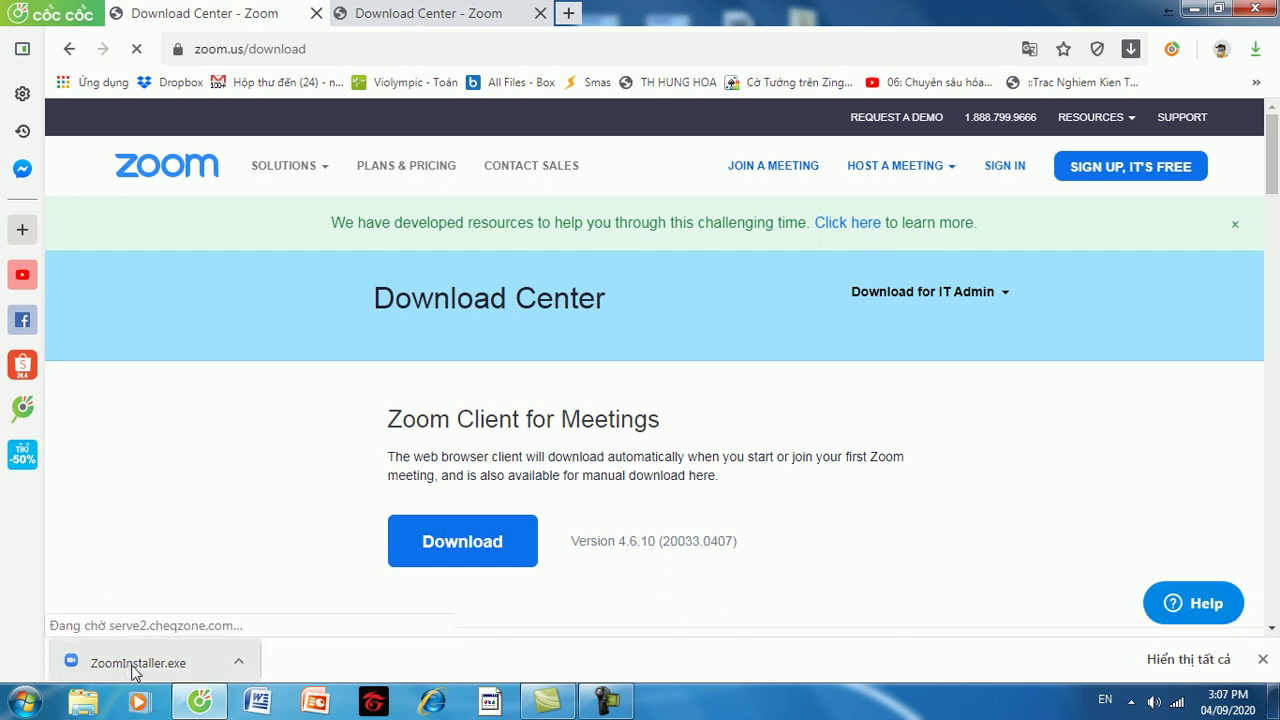
Run ZoomInstaller.exe from the download bar, accepting the security warning, to install Zoom 4.6.10.
click(133, 672)
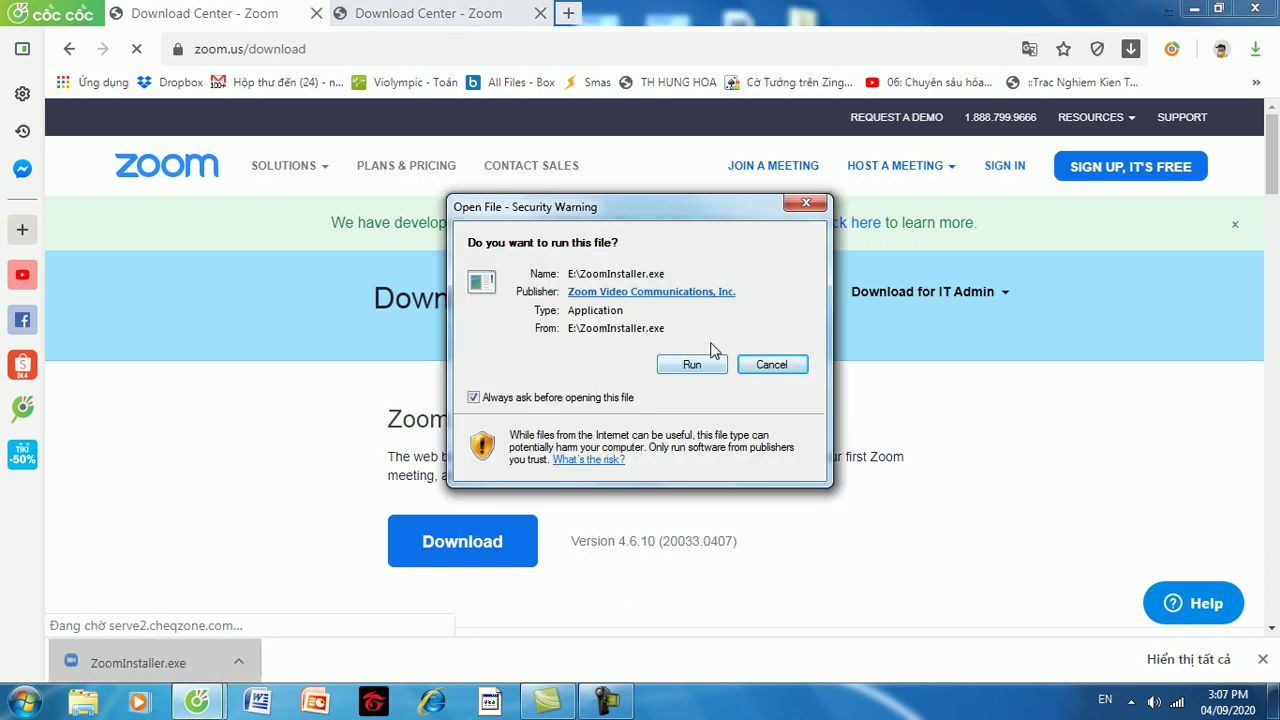
click(692, 365)
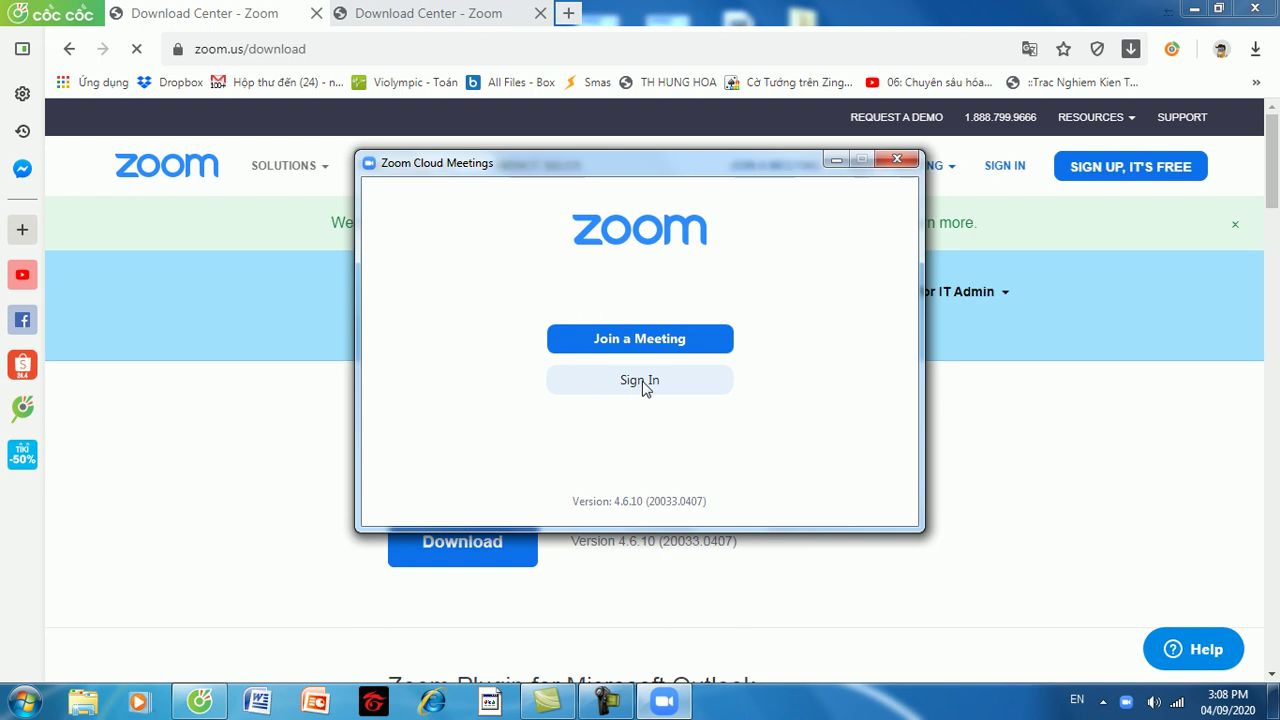
click(645, 388)
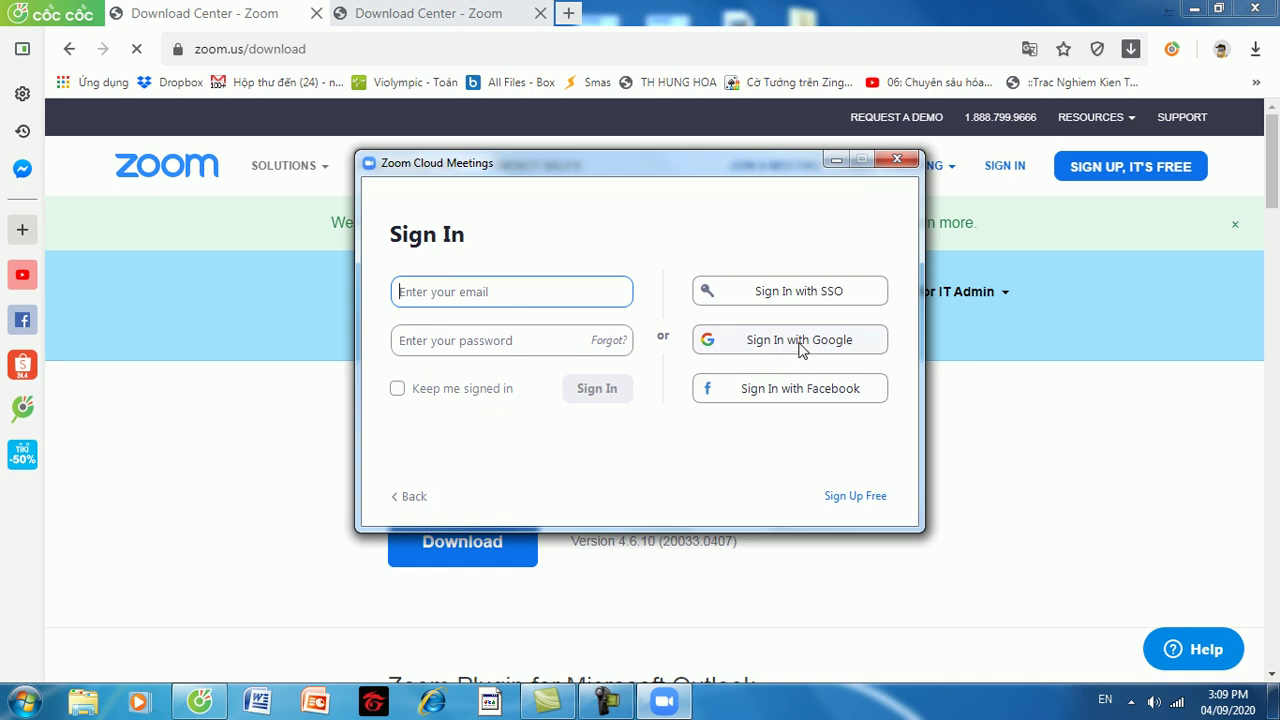
click(799, 343)
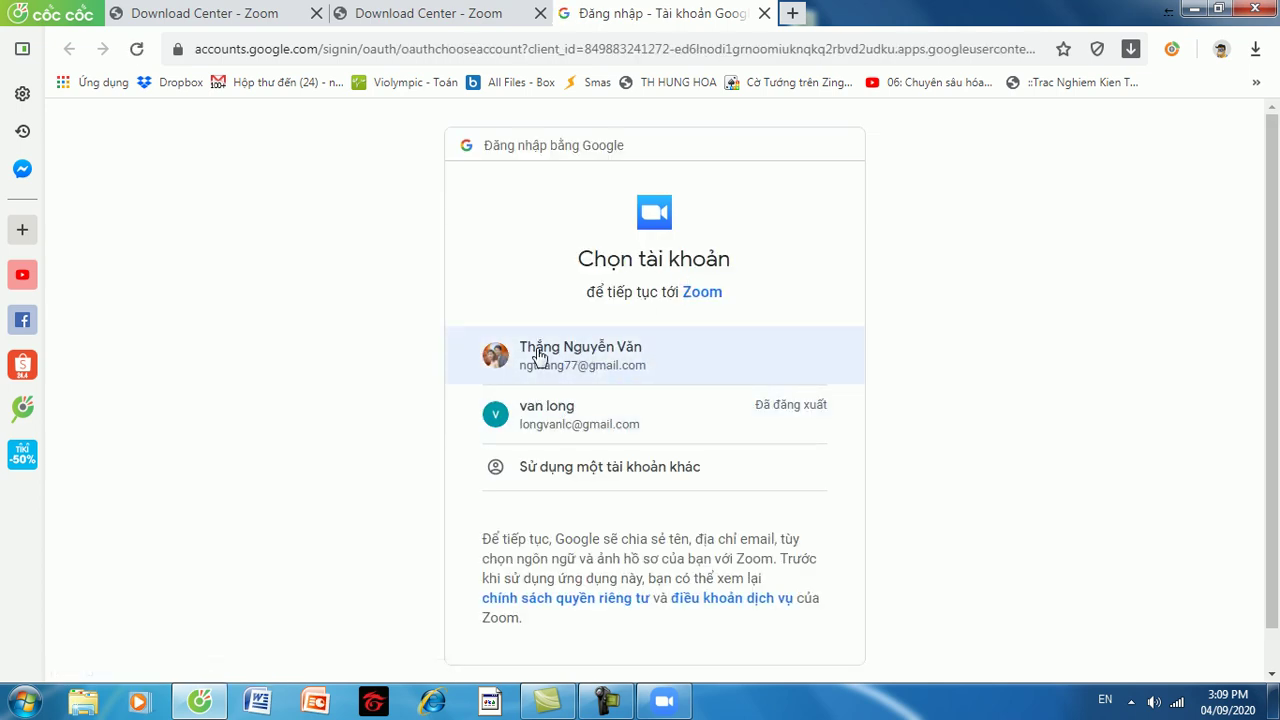
Pick the first Google account and allow Zoom Launcher to open the signed-in Zoom client.
click(593, 367)
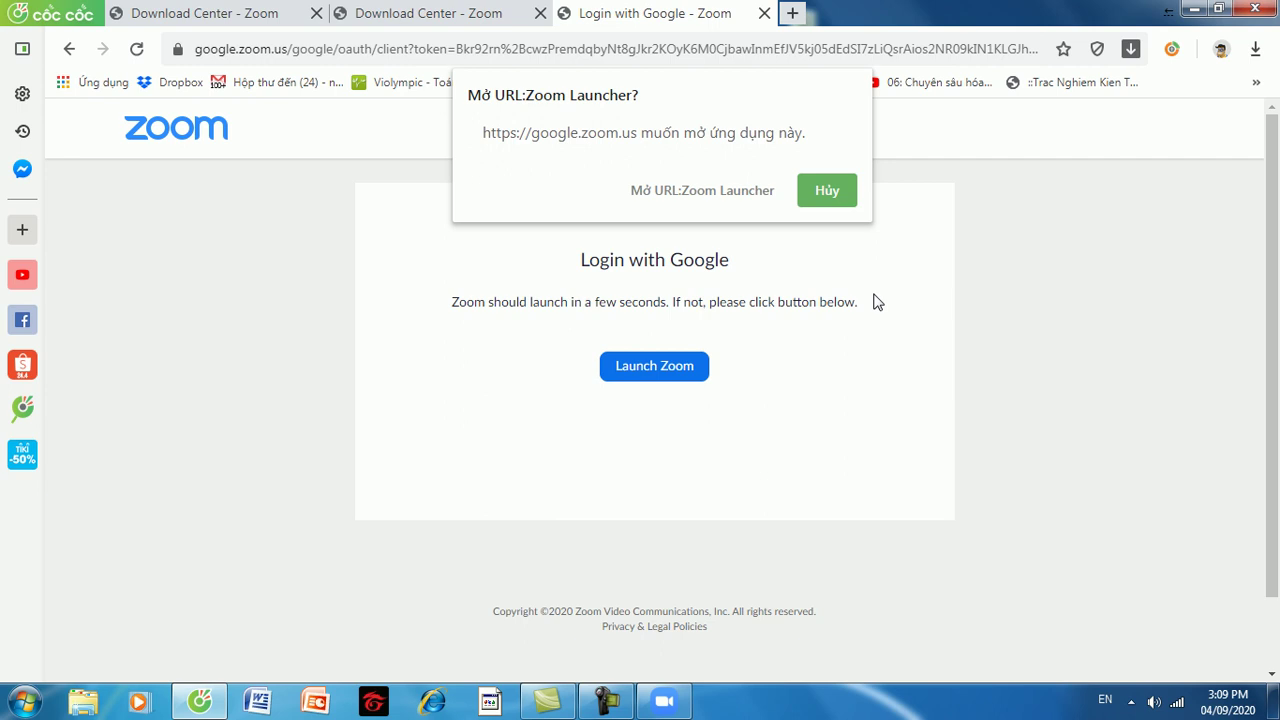
click(677, 194)
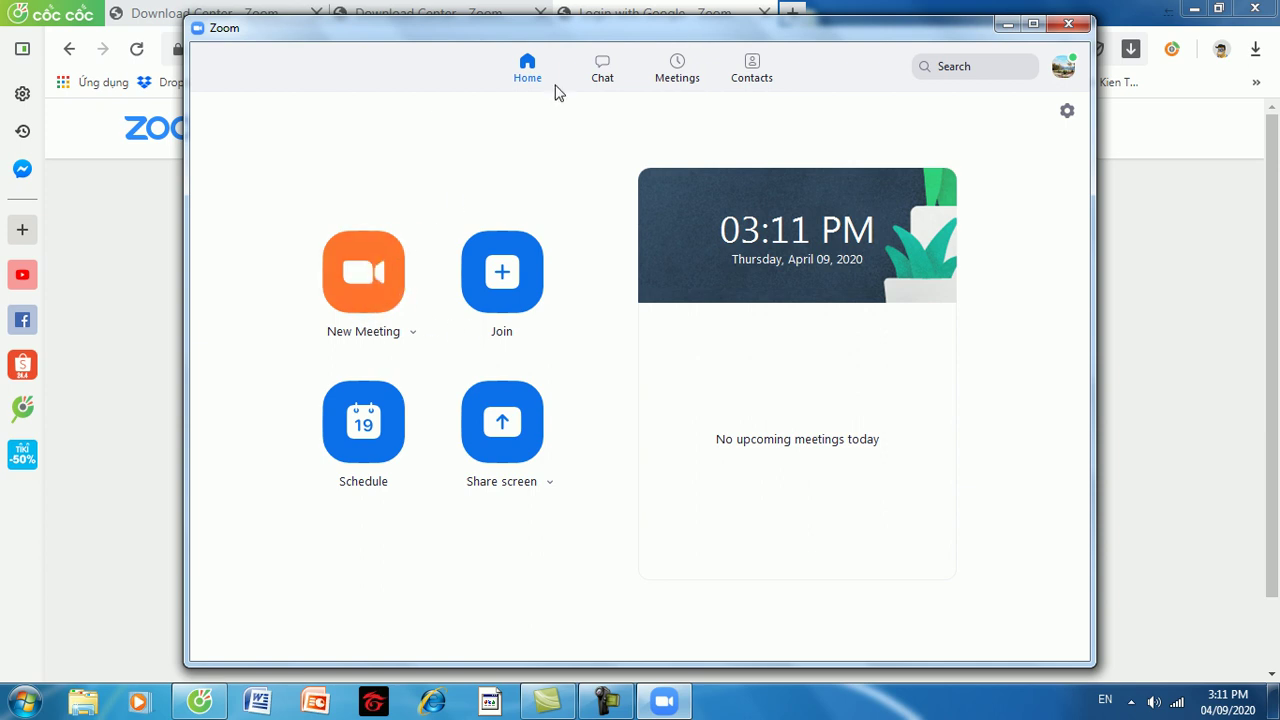
Switch to the Meetings tab to view the Personal Meeting ID (PMI) entry.
click(667, 77)
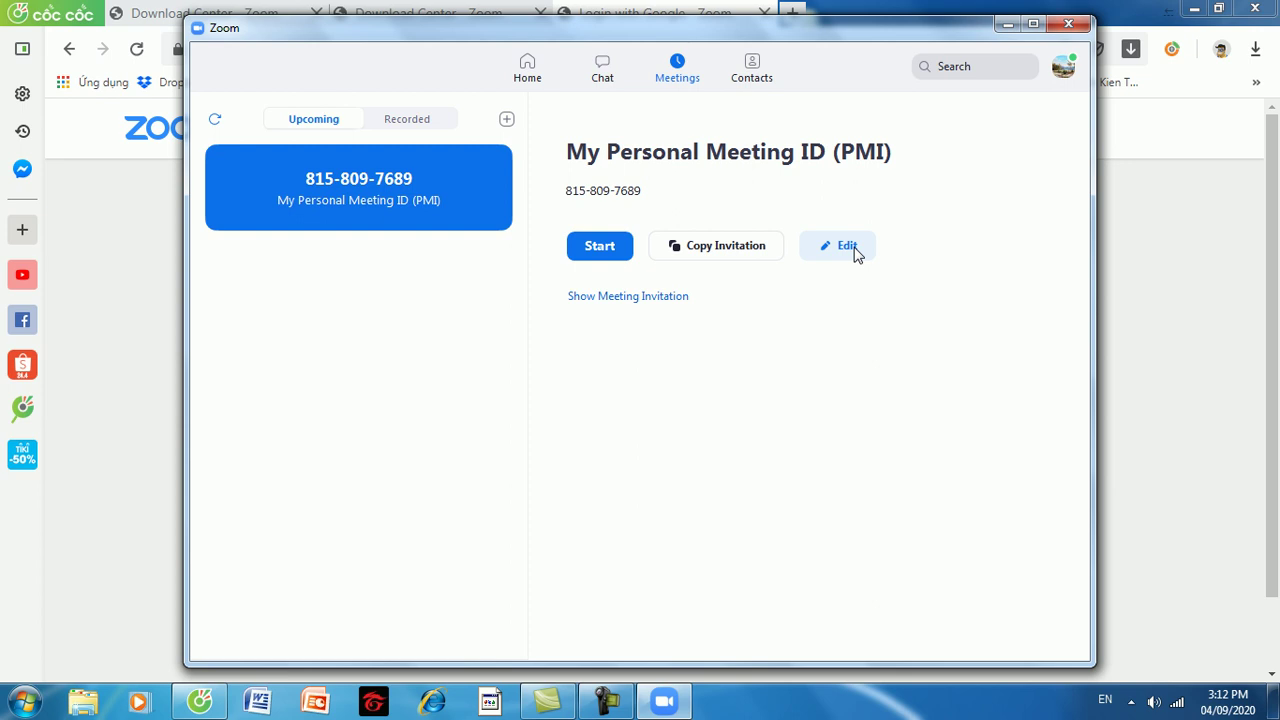
In the PMI settings, replace the meeting password with a test value, then close without saving.
click(853, 252)
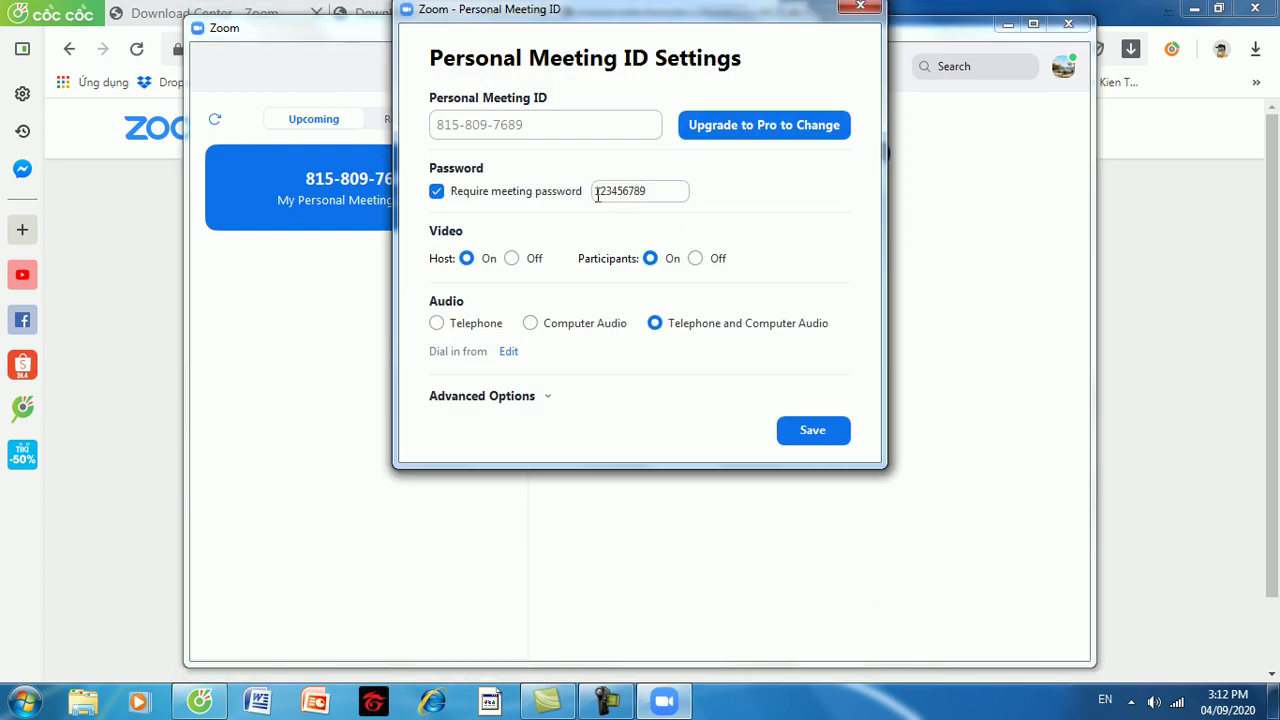
double_click(652, 190)
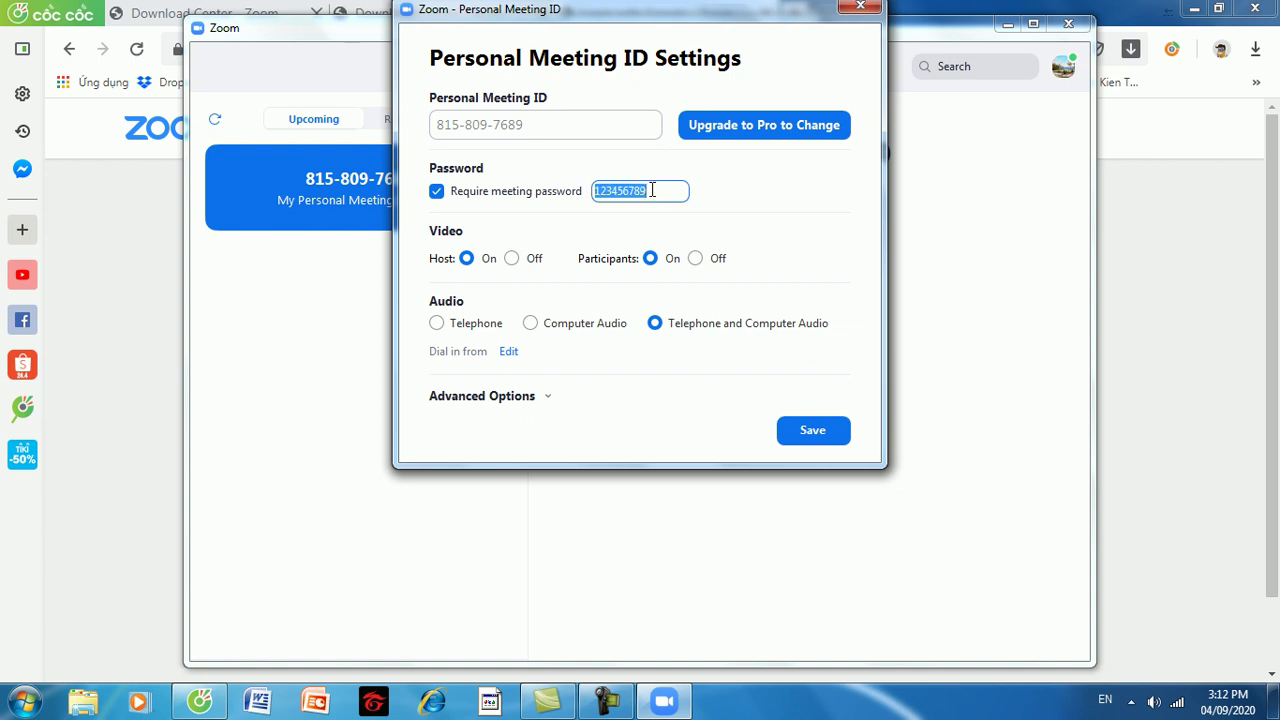
key(BackSpace)
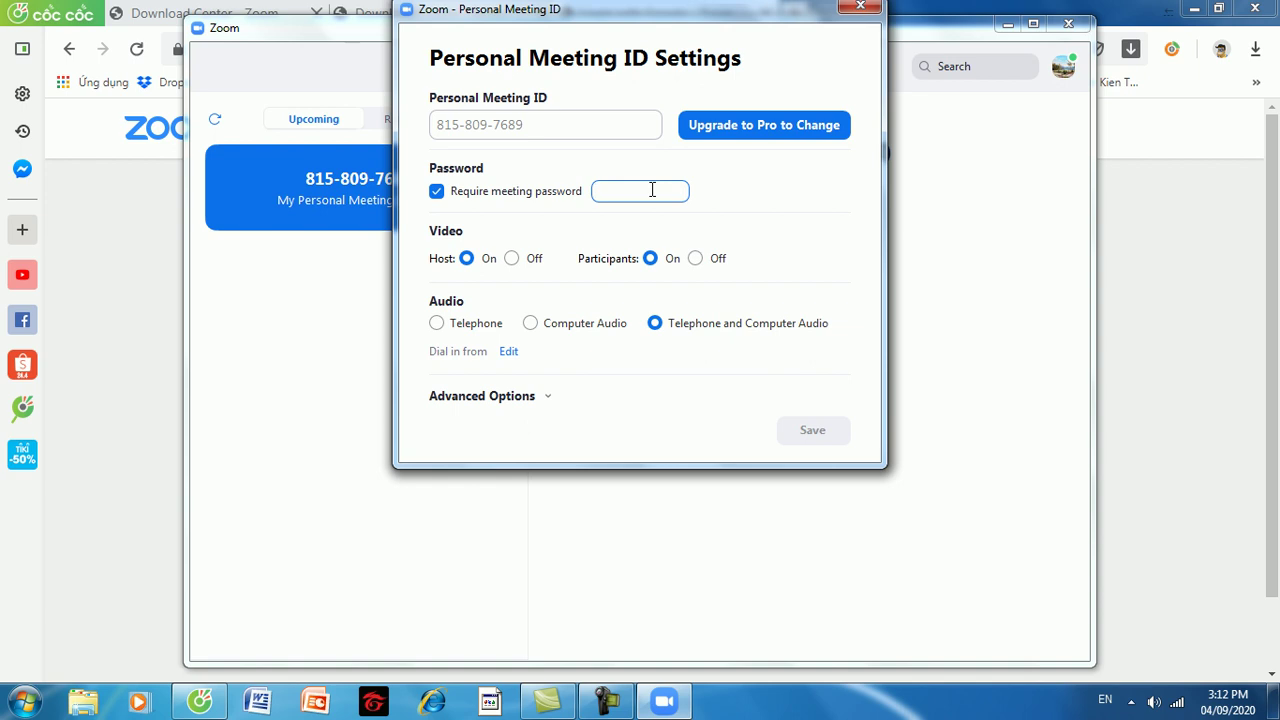
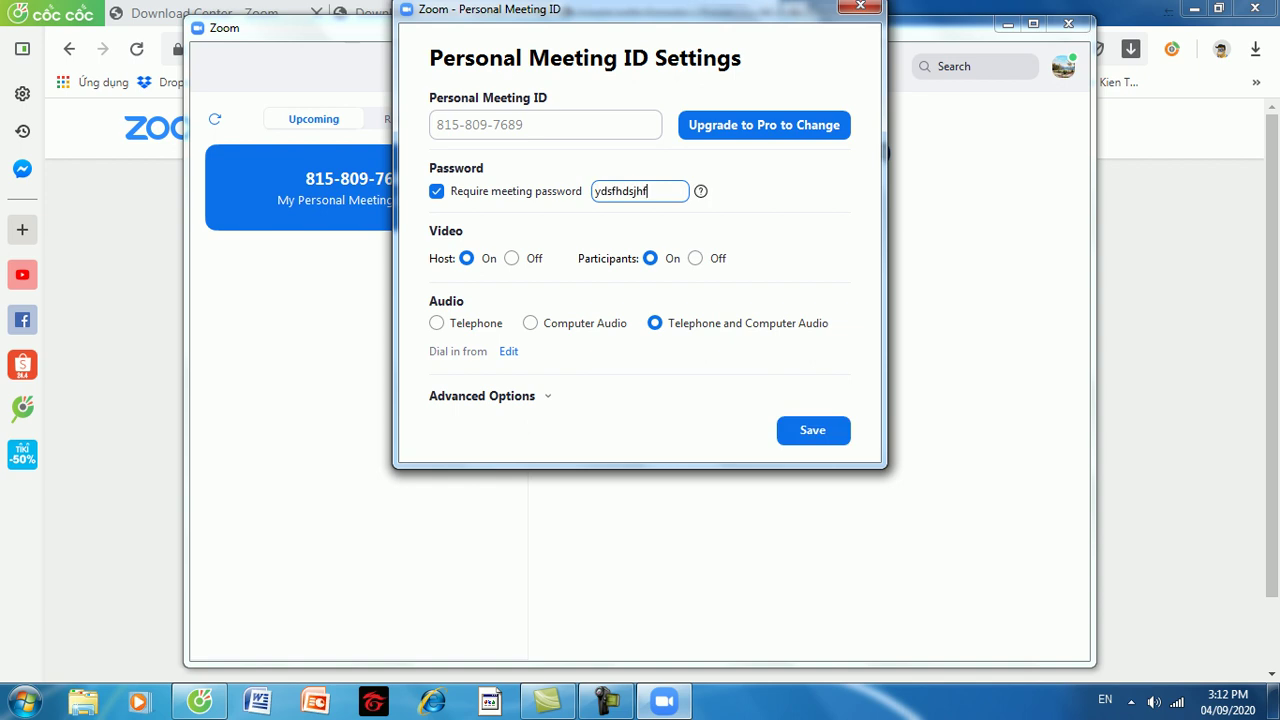
key(BackSpace)
key(BackSpace)
key(BackSpace)
key(BackSpace)
key(BackSpace)
key(BackSpace)
key(BackSpace)
key(BackSpace)
key(BackSpace)
key(BackSpace)
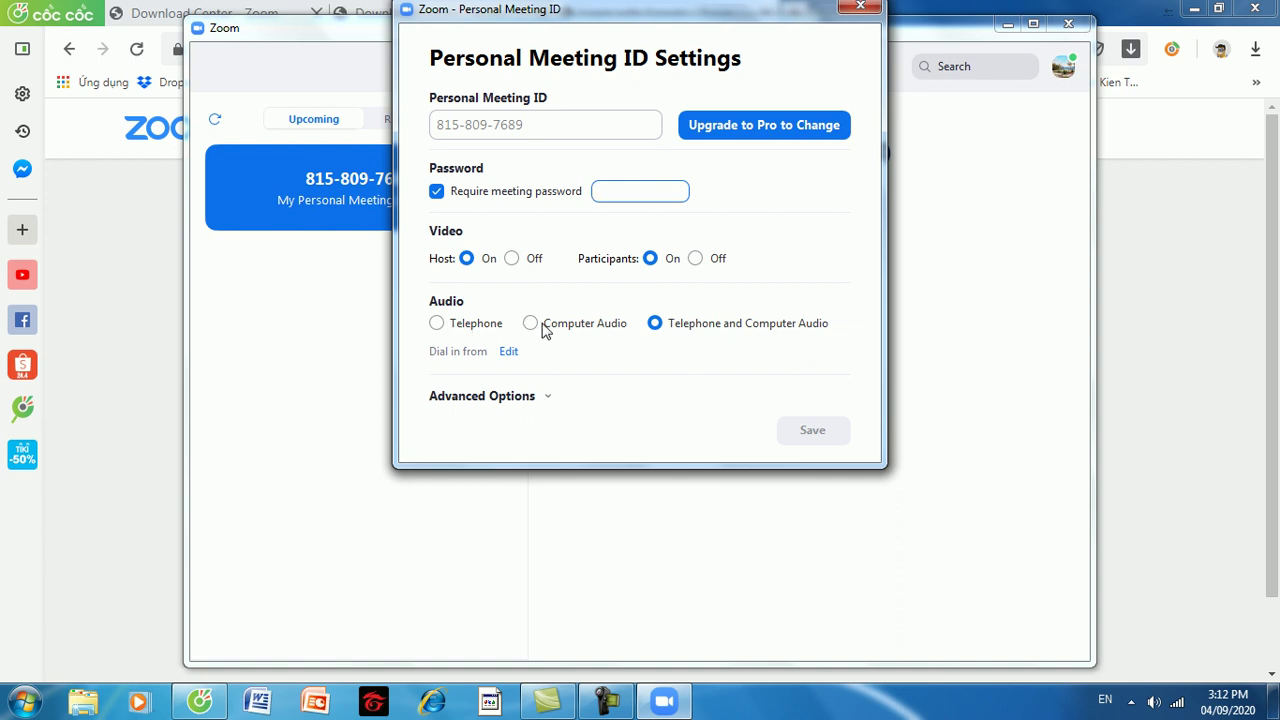
click(858, 9)
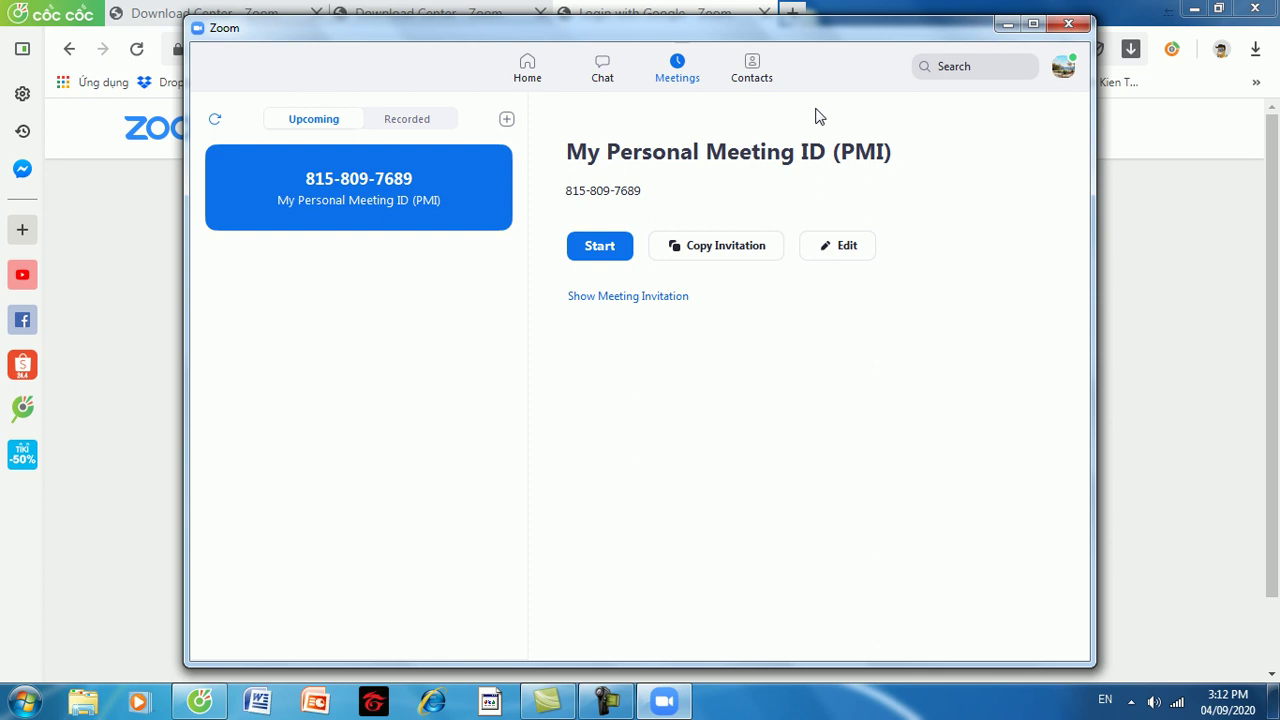
Start a new meeting from Home and dismiss the Join Audio prompt.
click(535, 78)
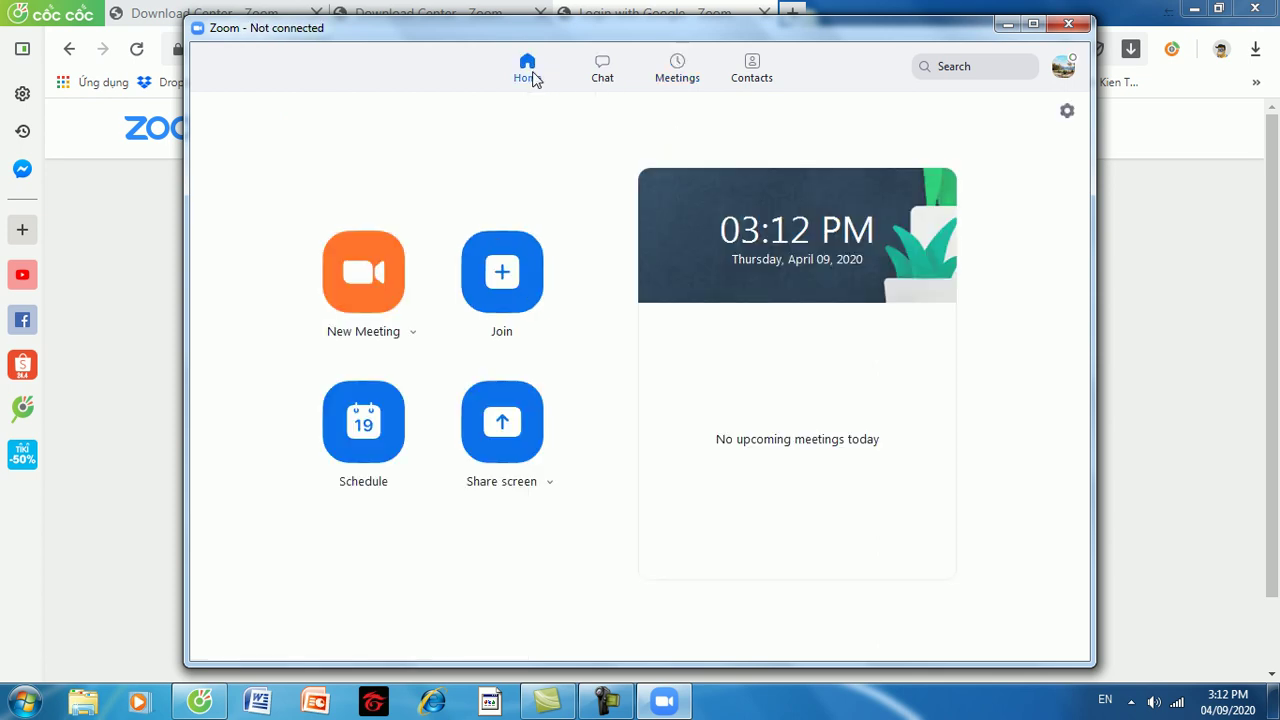
click(358, 272)
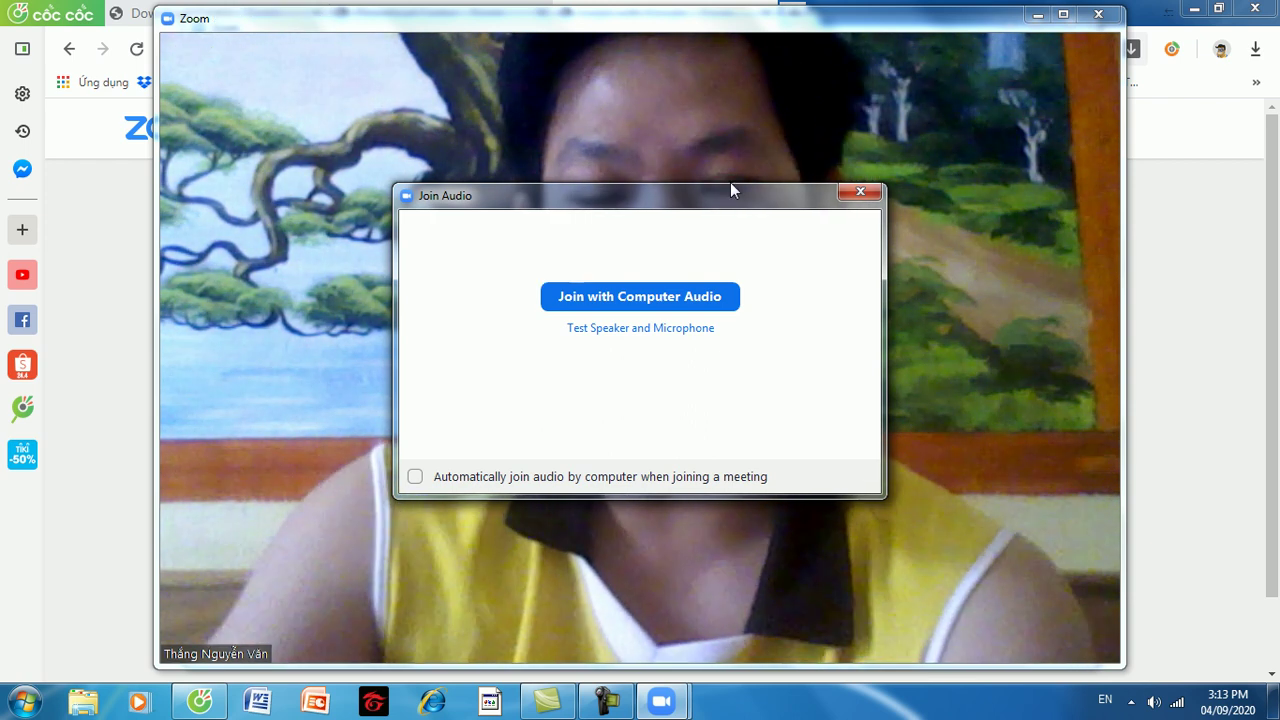
click(859, 193)
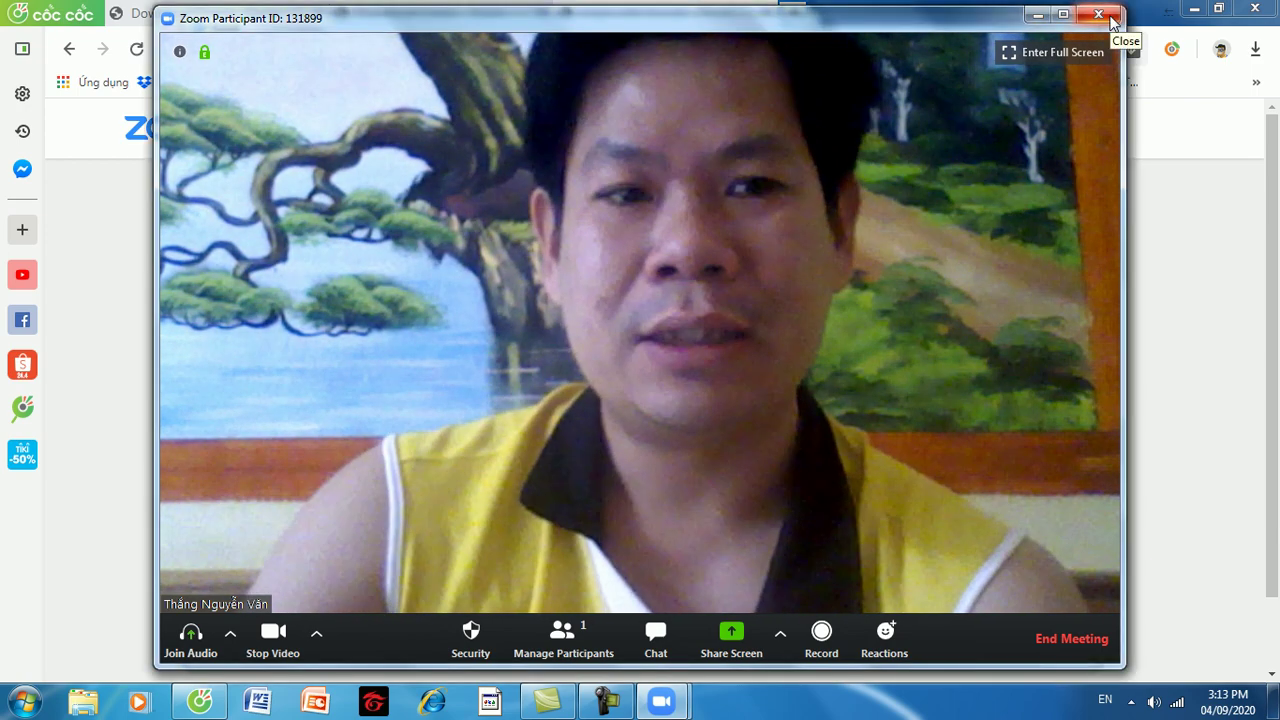
End the meeting for all participants and bring up the Join meeting form.
click(1110, 18)
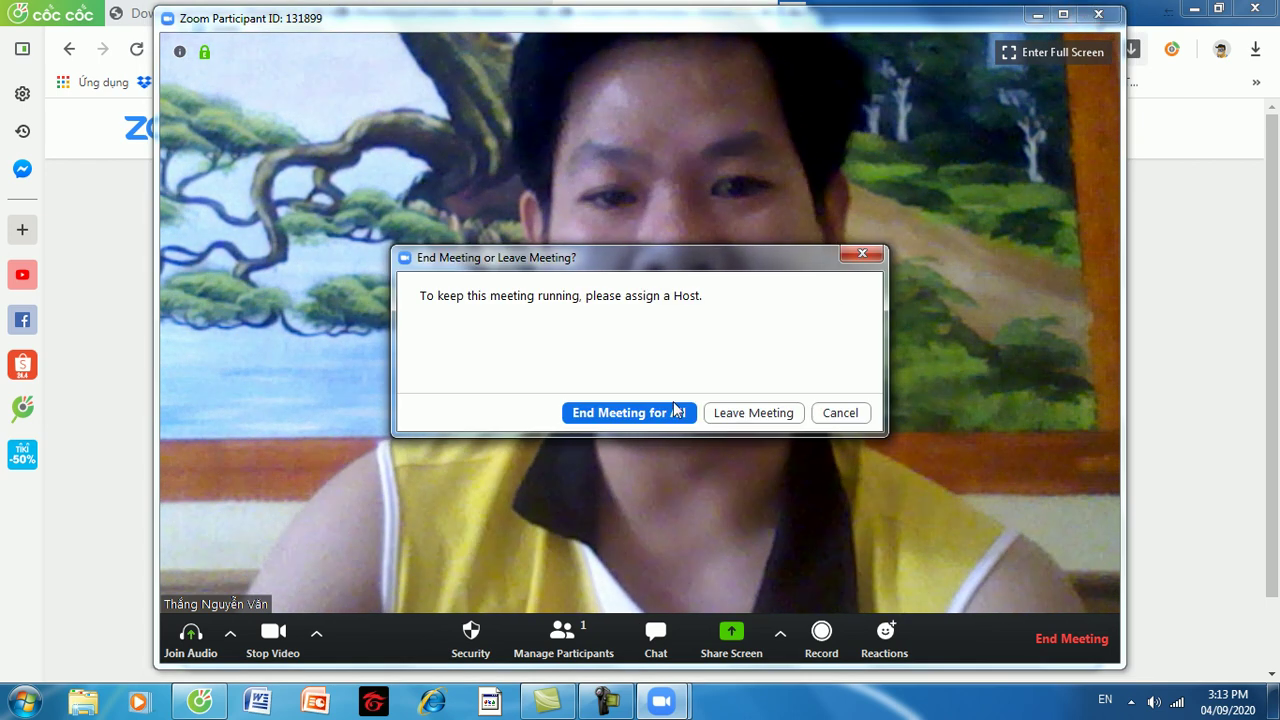
click(645, 418)
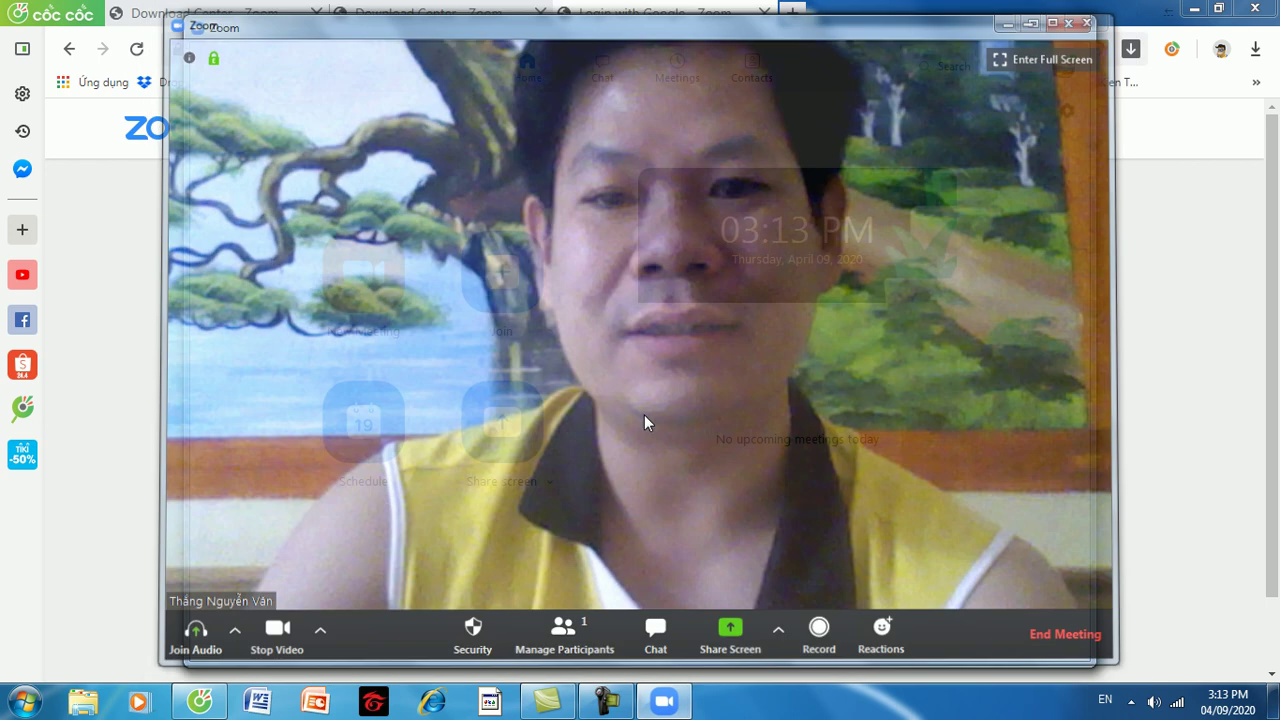
click(511, 286)
click(511, 286)
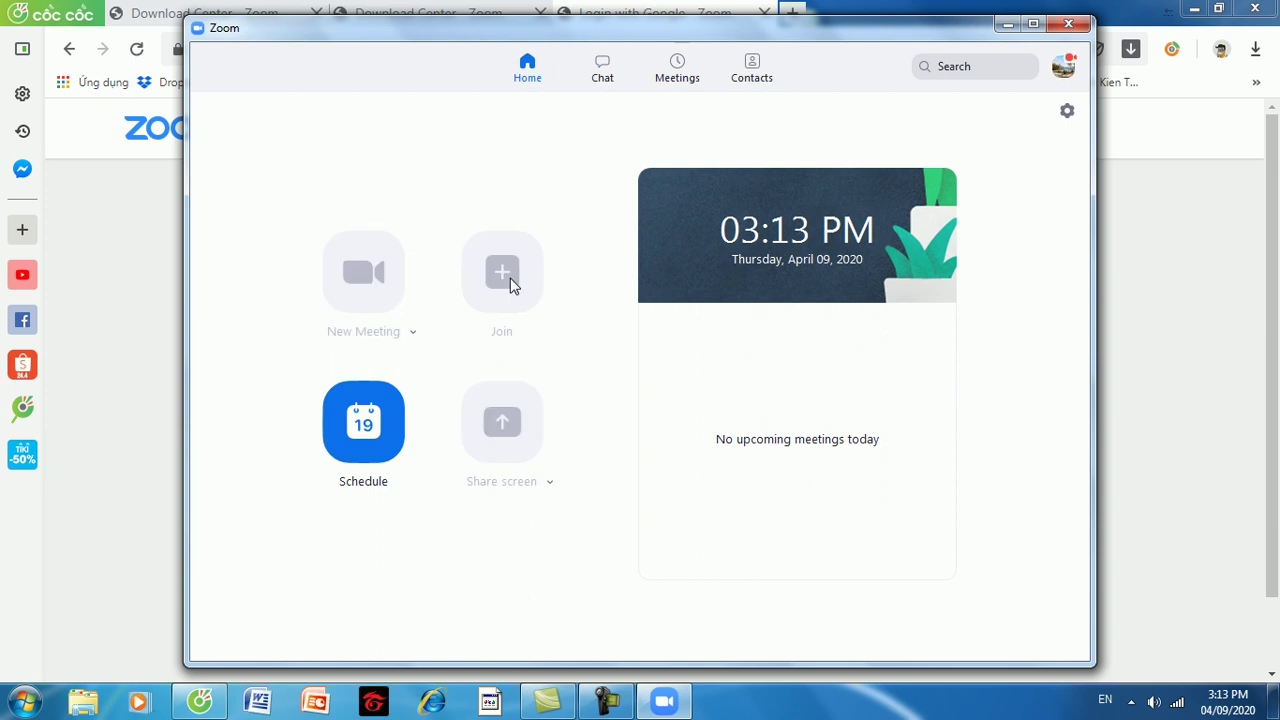